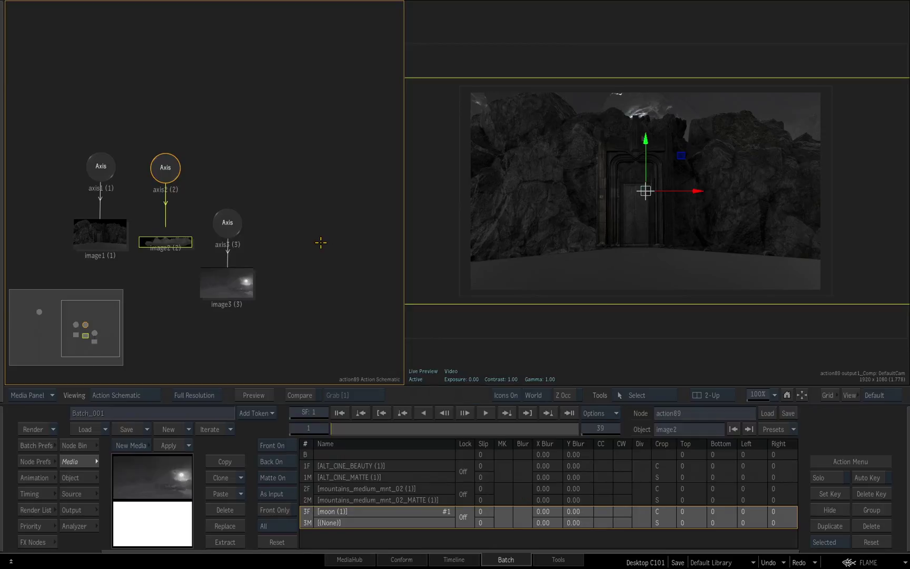
- Select the image3 layer node in the Action schematic
left_click(230, 280)
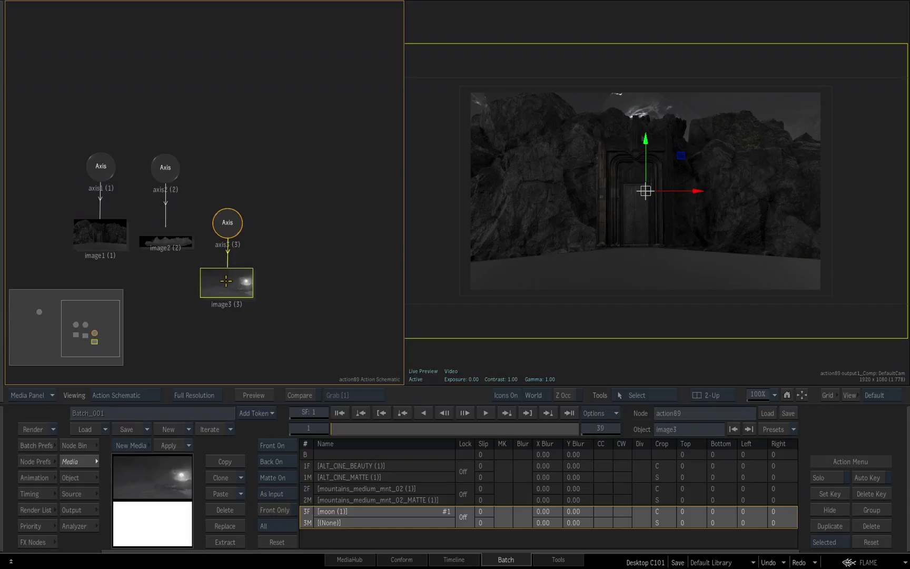
- Rename the image3 layer to CLOUDS in its object settings
double_click(226, 286)
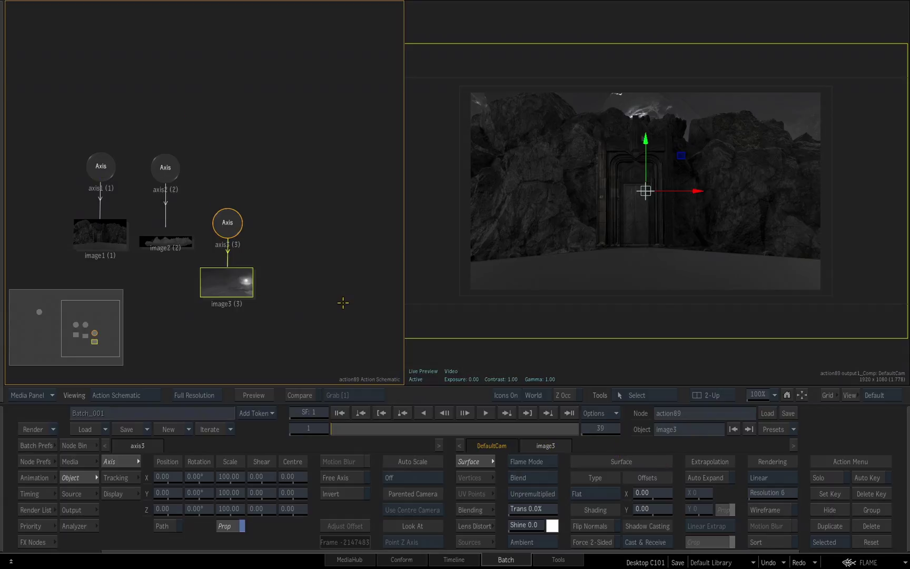
left_click_drag(226, 287, 226, 288)
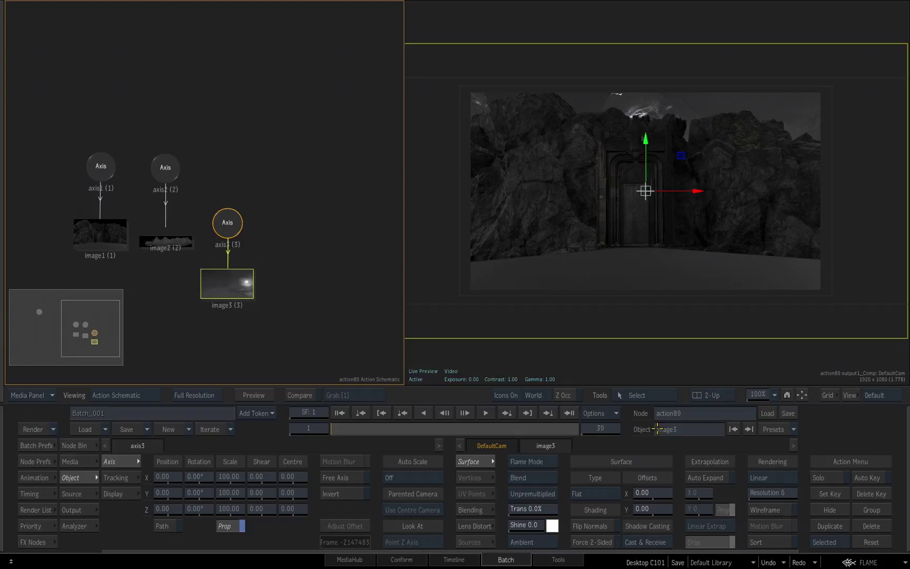
left_click(691, 427)
type("C")
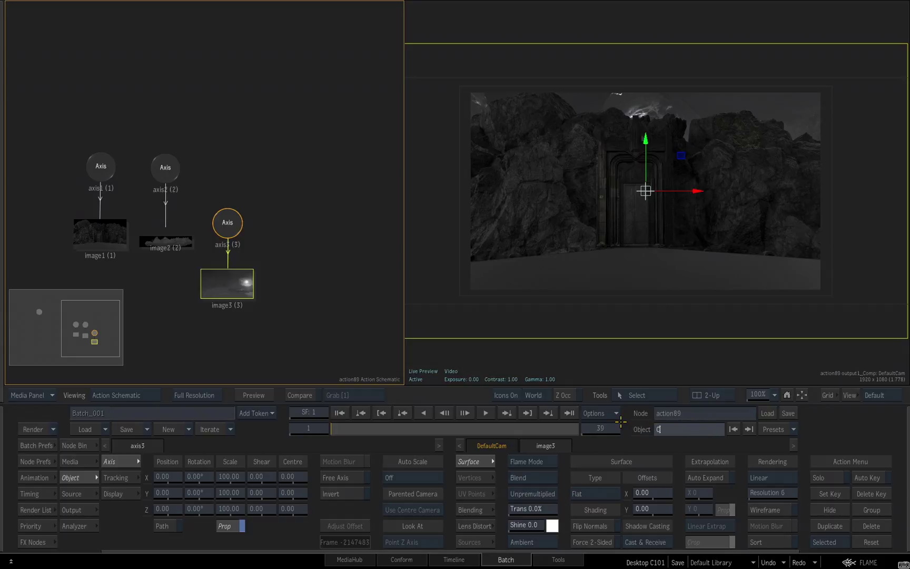
type("LOUDS")
key("Return")
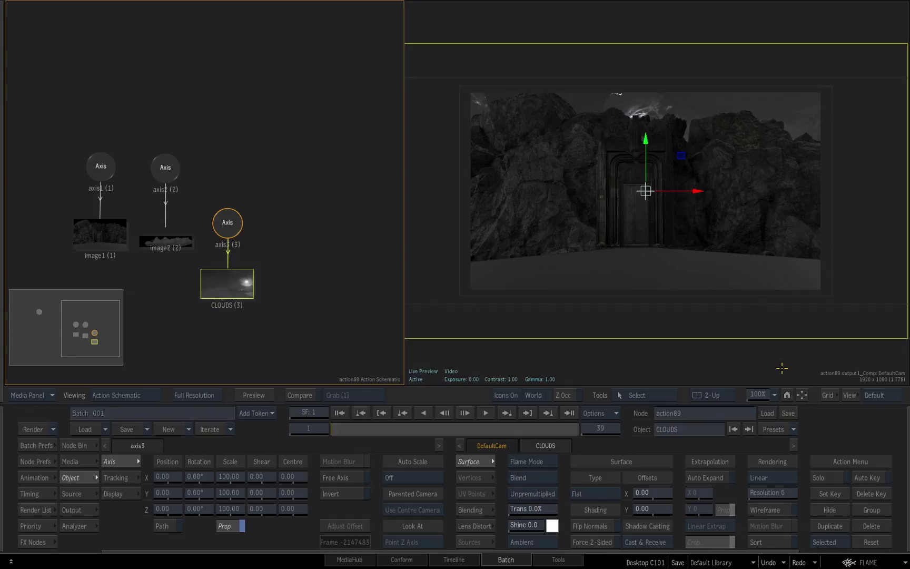
- Rename the layer's parent axis to axis_CLOUDS
mouse_move(225, 218)
left_mouse_down()
mouse_move(229, 182)
mouse_move(224, 200)
left_mouse_up()
left_click(690, 429)
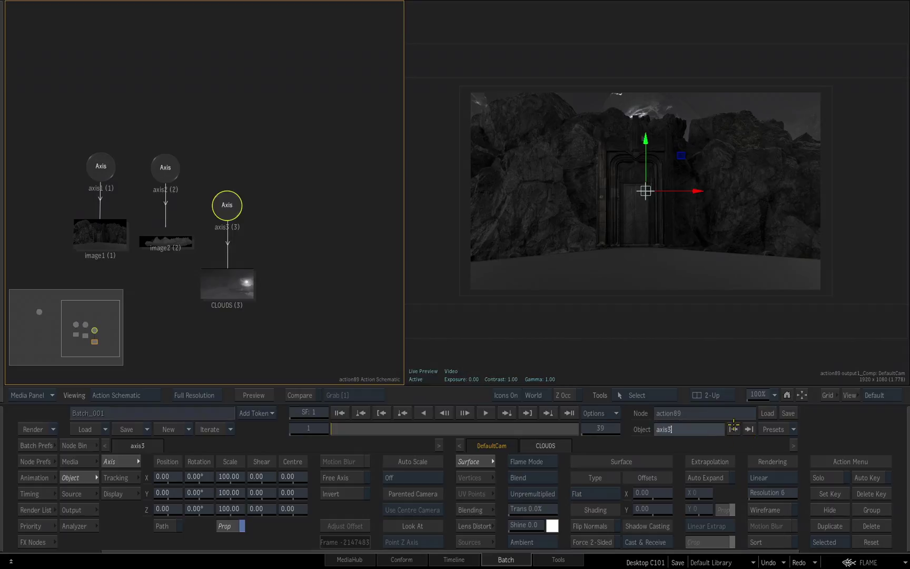
key("BackSpace")
type("_CLOUDS")
key("Return")
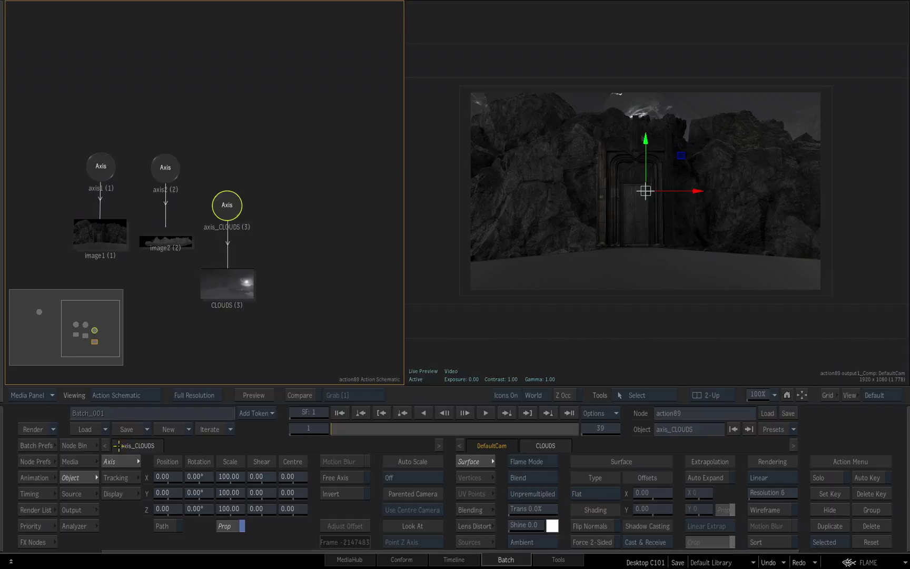
left_click(546, 445)
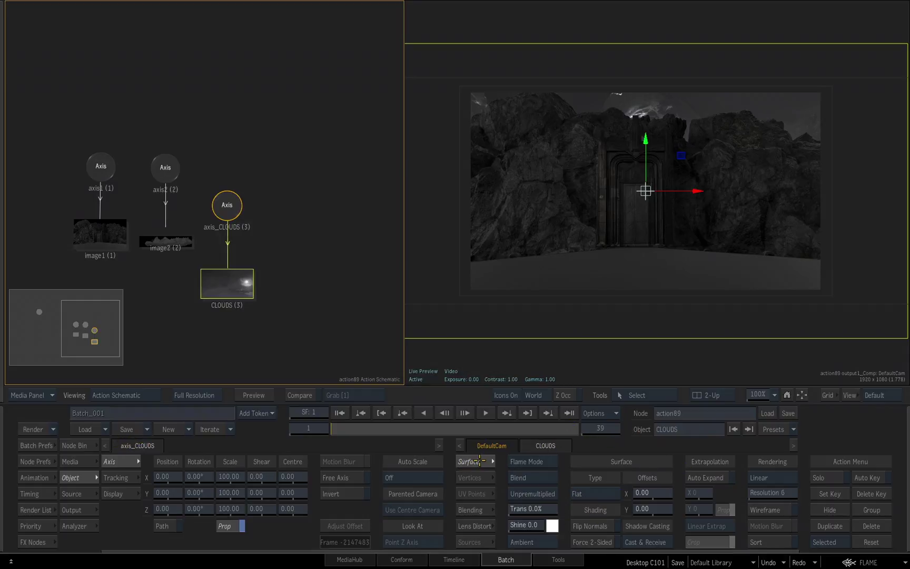
left_click(554, 461)
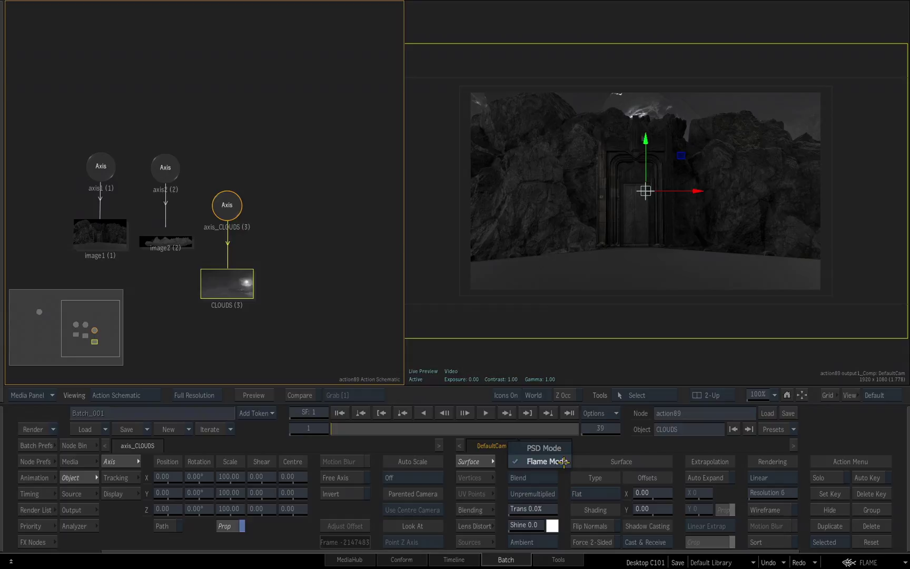
left_click(563, 461)
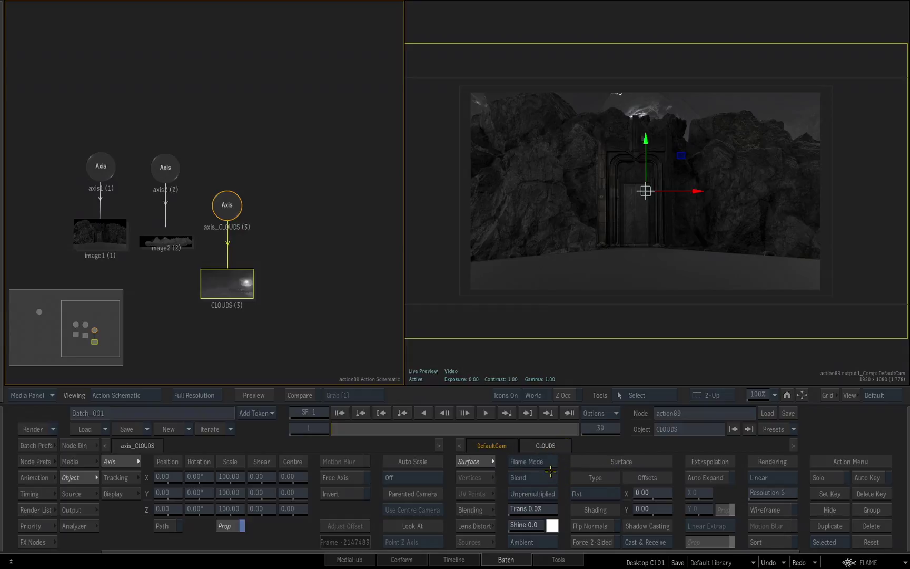
left_click(526, 478)
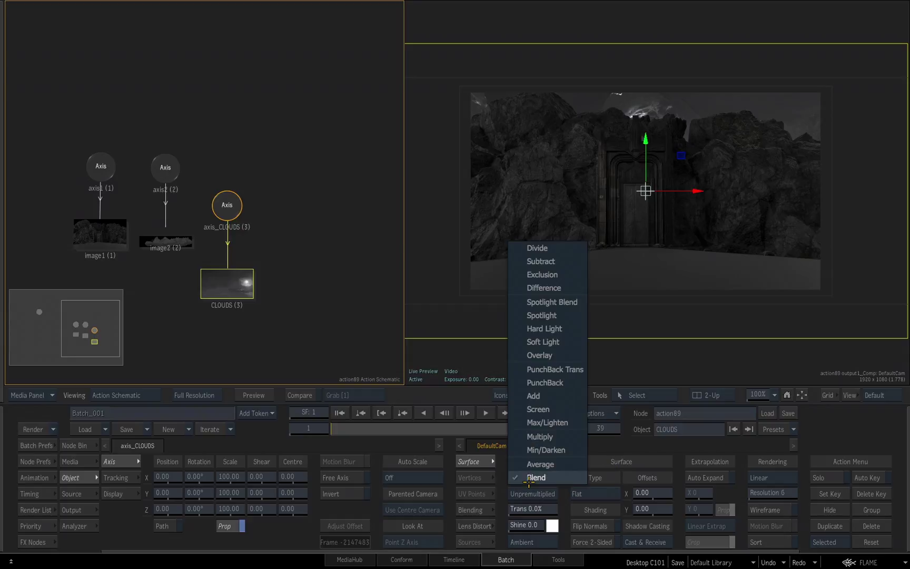
left_click(604, 454)
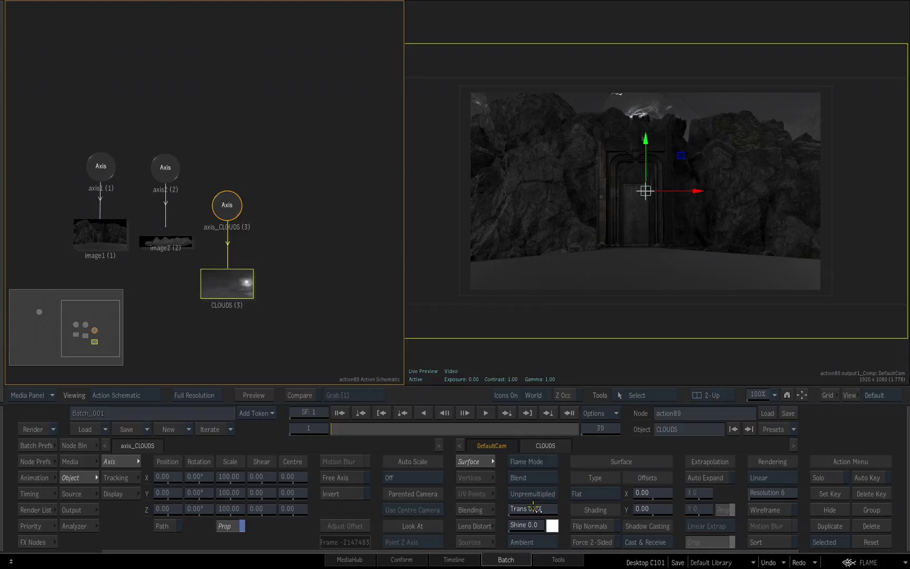
left_click_drag(533, 507, 528, 516)
left_click(823, 477)
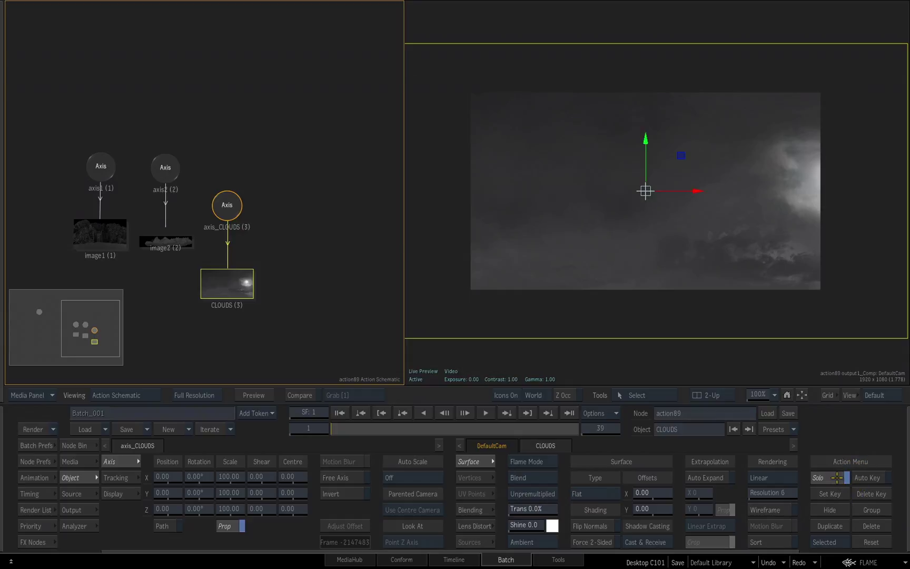
left_click(167, 243)
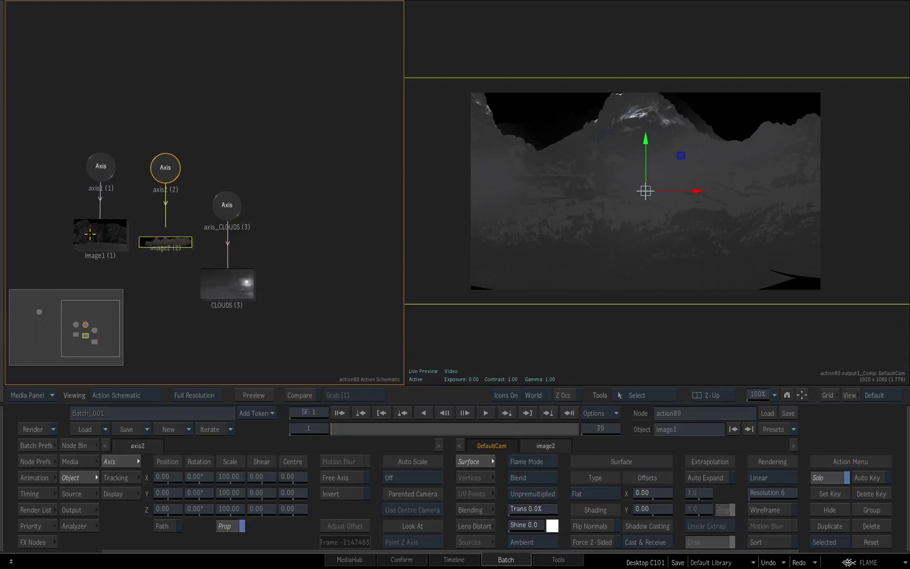
left_click(96, 239)
left_click(231, 285)
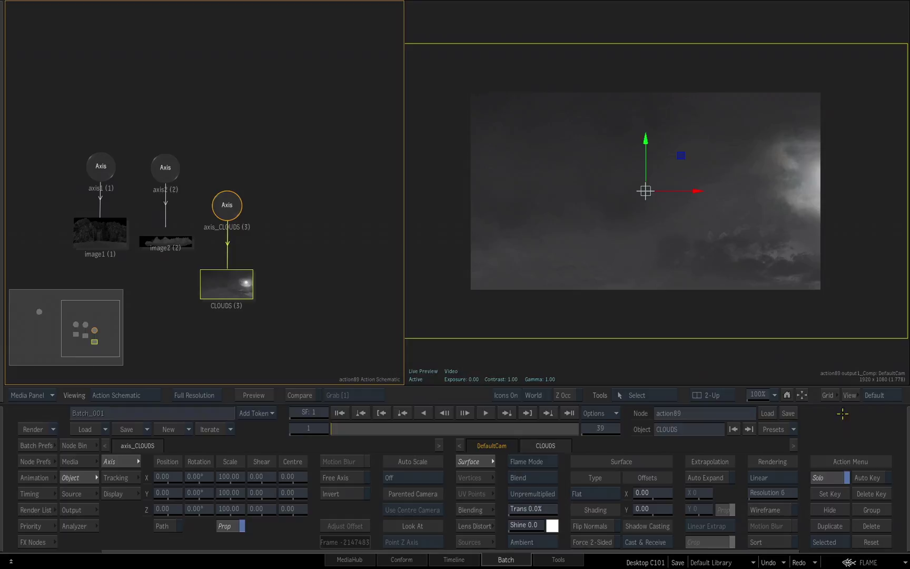
left_click(824, 477)
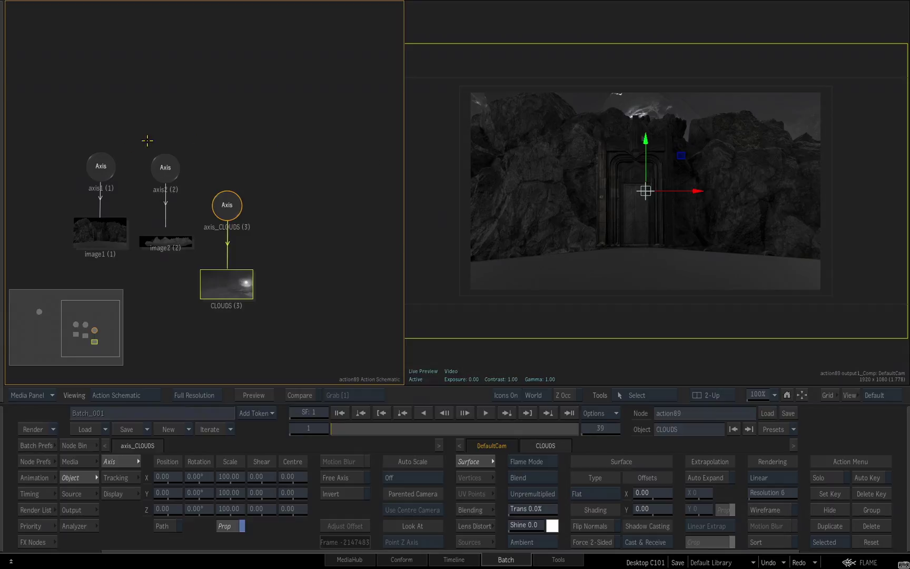
- Hide axis1, axis2, image1 and image2, then select CLOUDS, leaving its transparency at 0%
left_click_drag(55, 129, 202, 258)
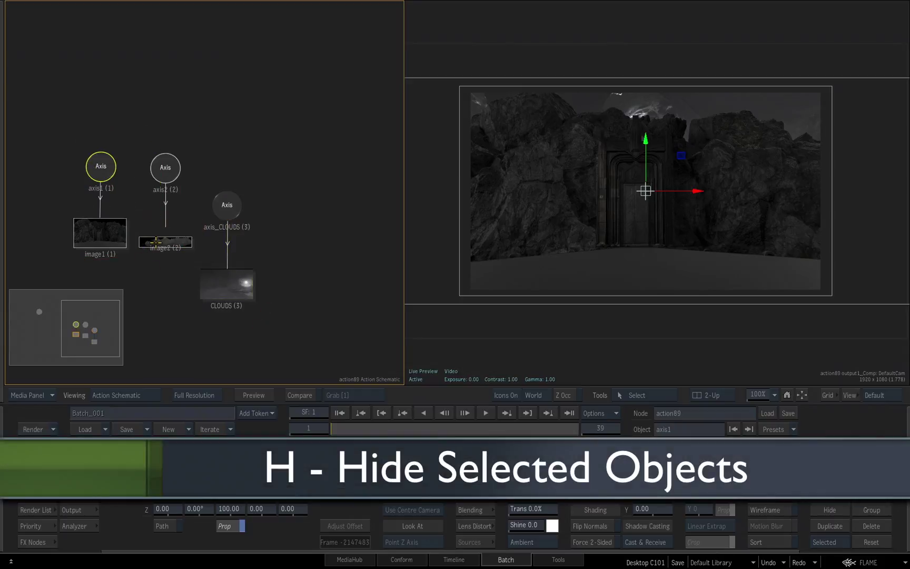
key("h")
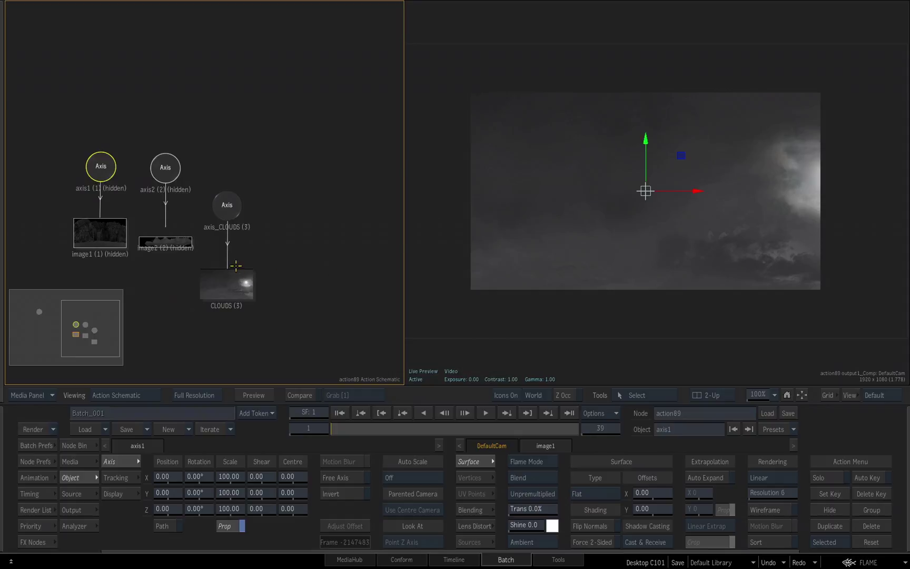
left_click(227, 283)
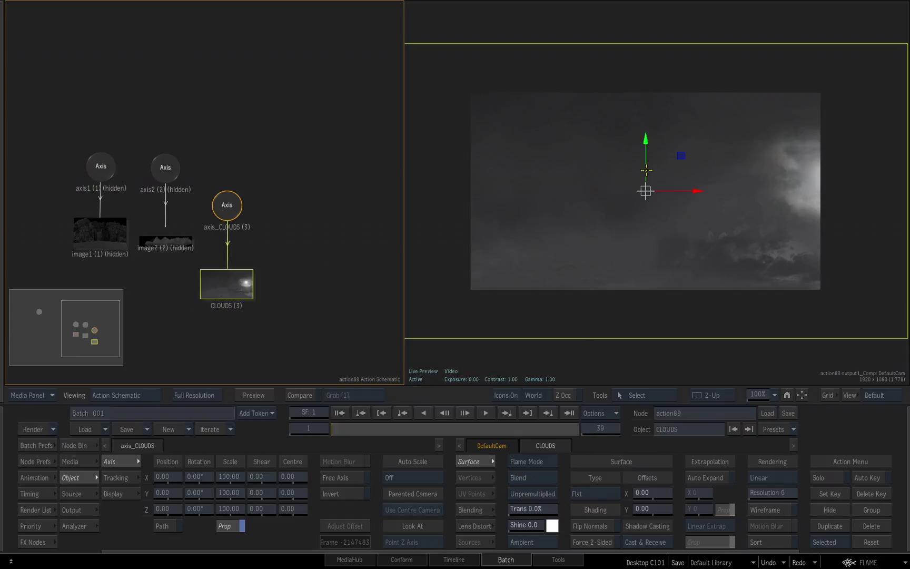
mouse_move(518, 508)
left_mouse_down()
mouse_move(574, 515)
mouse_move(520, 513)
left_mouse_up()
- Make the CLOUDS surface Extended Bicubic and bend its top edge
left_click(596, 494)
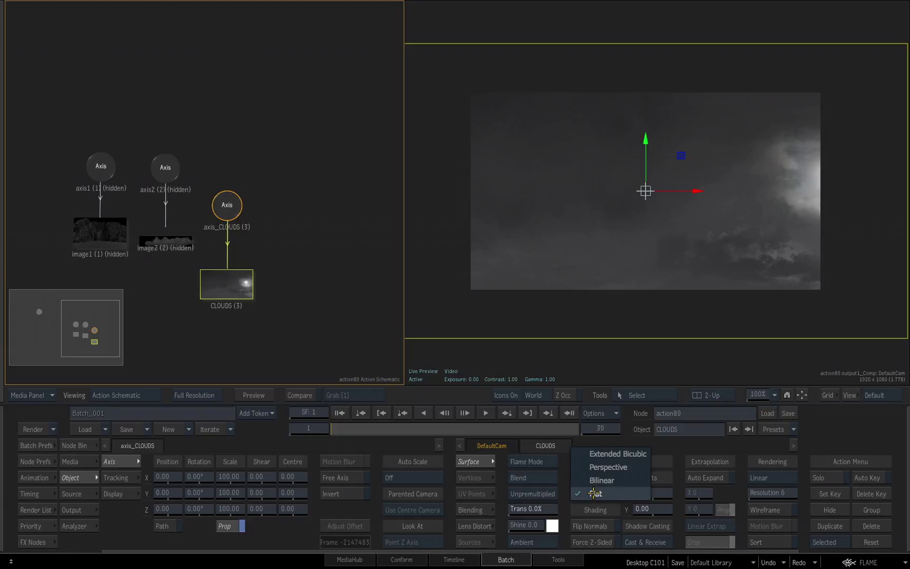
left_click(622, 453)
left_click_drag(733, 42, 726, 3)
left_click_drag(739, 61, 721, 208)
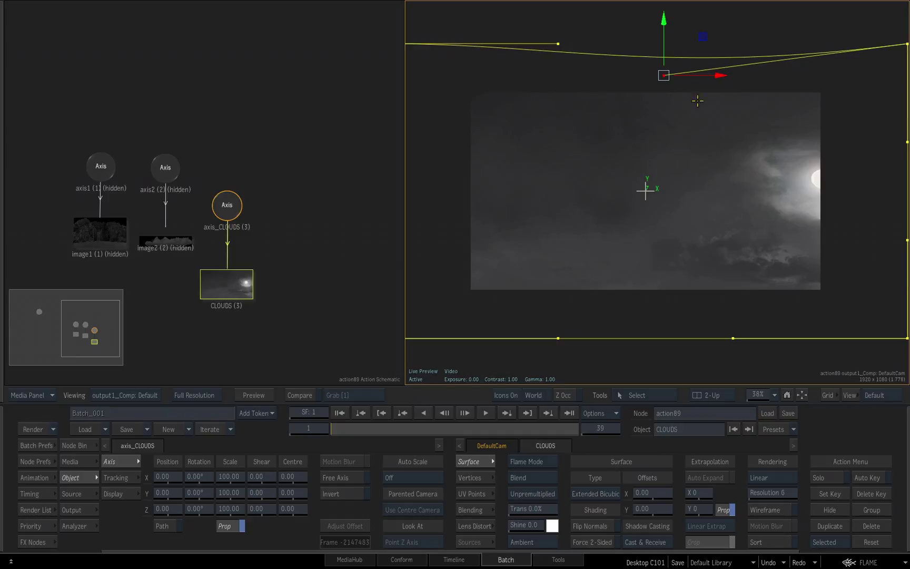
- Subdivide the mesh twice and pull an upper-right vertex to warp the clouds near the moon
left_click(470, 477)
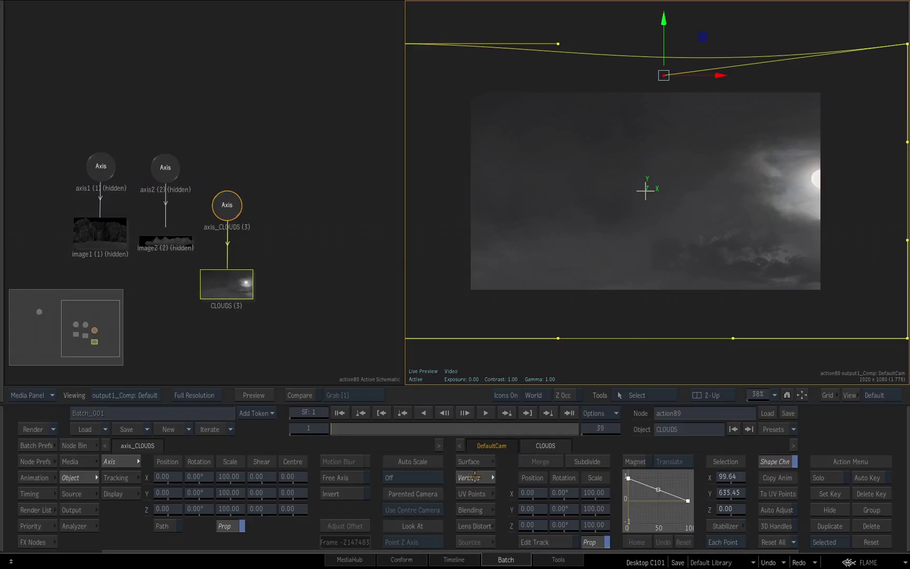
left_click(593, 460)
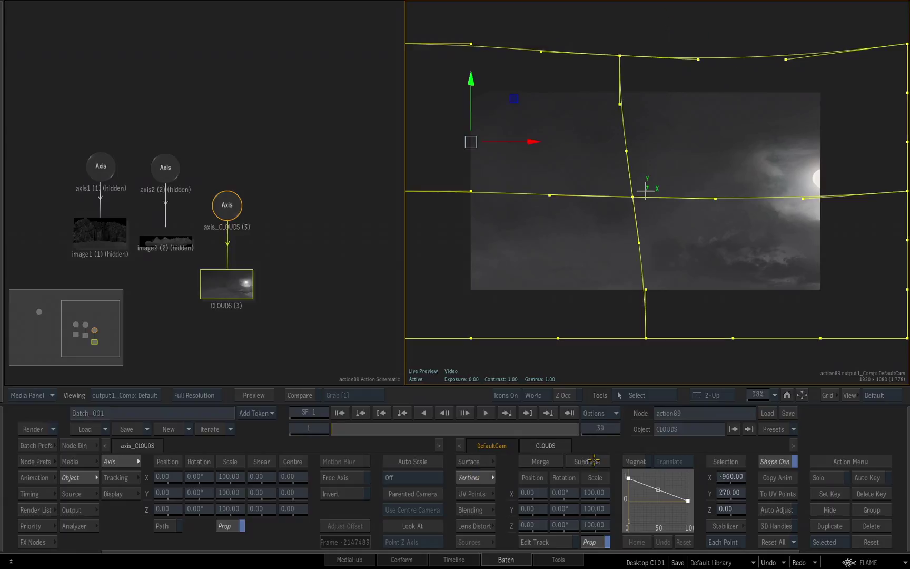
left_click(594, 461)
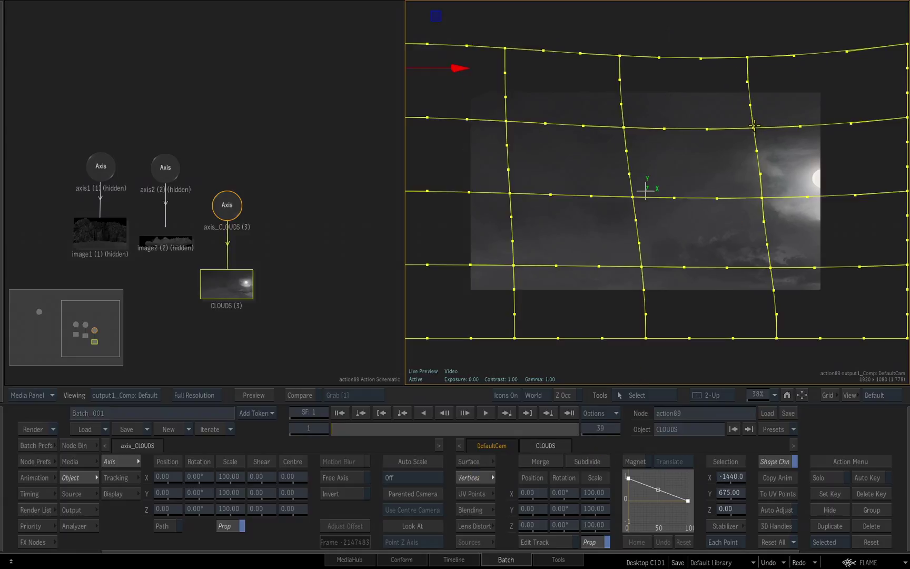
left_click_drag(754, 126, 699, 139)
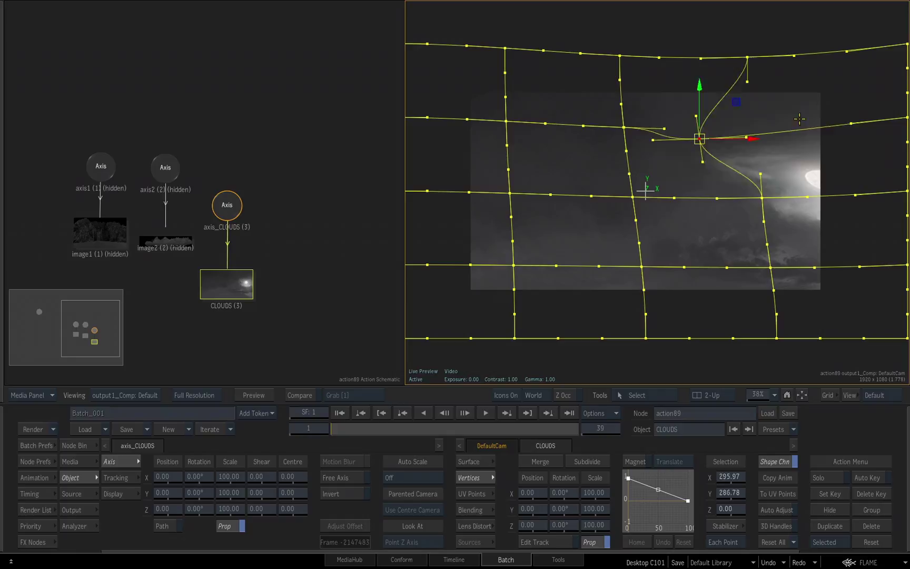
left_click_drag(799, 119, 770, 99)
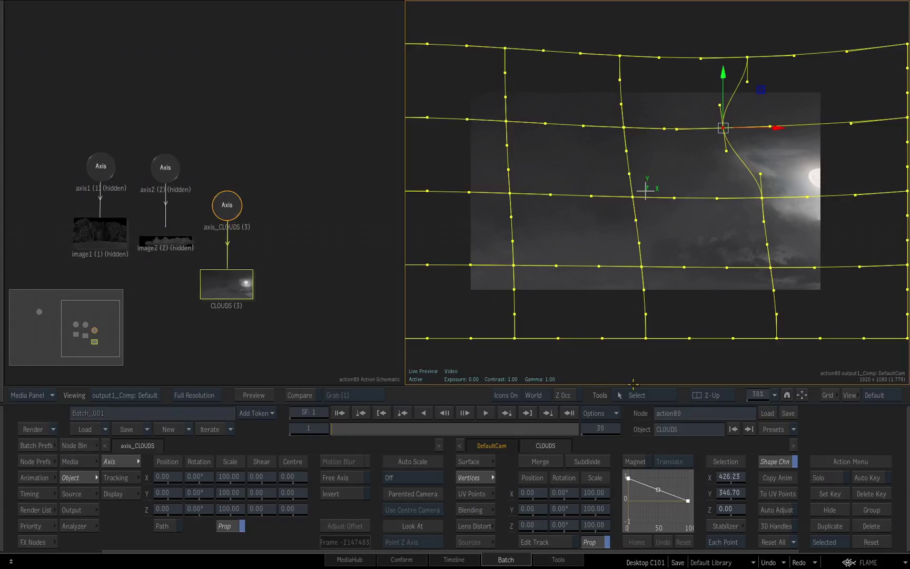
- Set the CLOUDS surface type back to Flat, removing the mesh
left_click(472, 461)
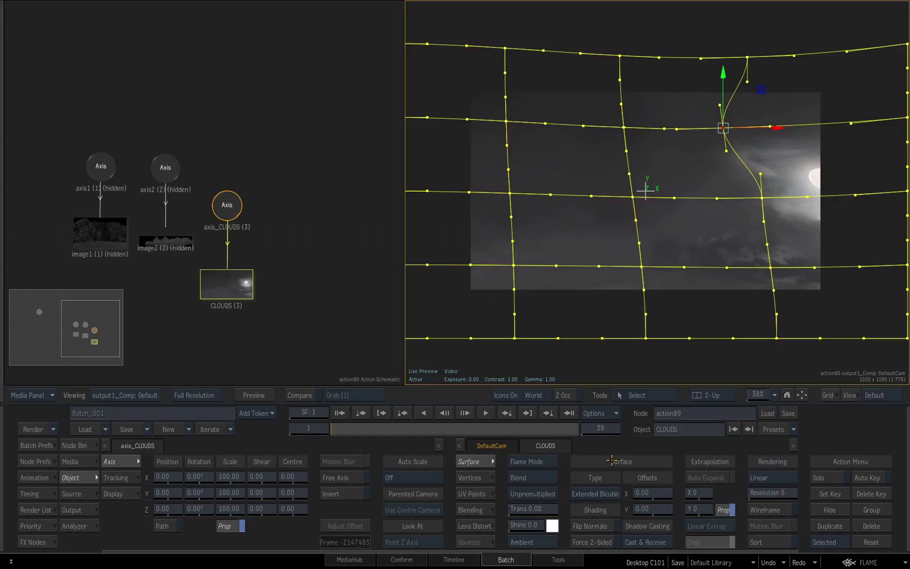
left_click(598, 479)
left_click(597, 532)
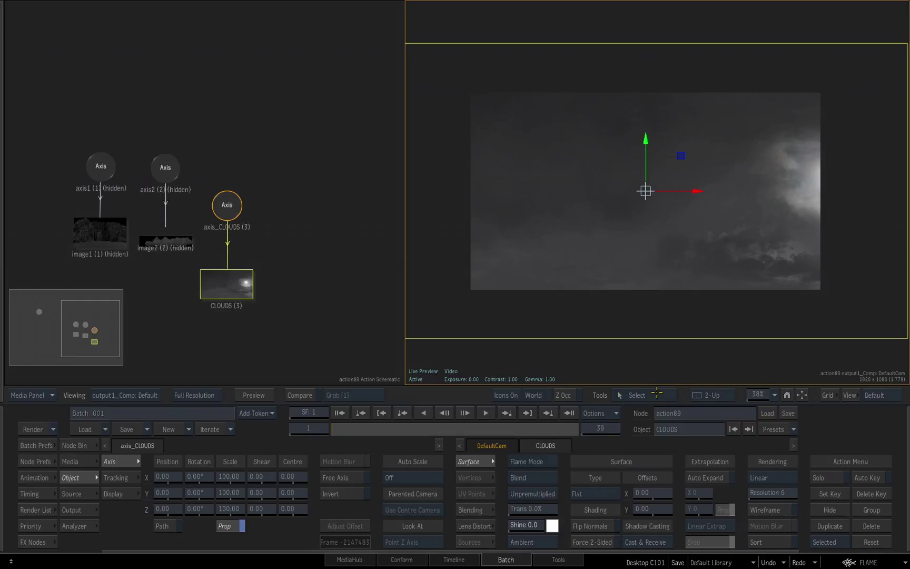
- Move the clouds layer left and down to about -323.94, -517.54, -49
left_click_drag(696, 191, 653, 192)
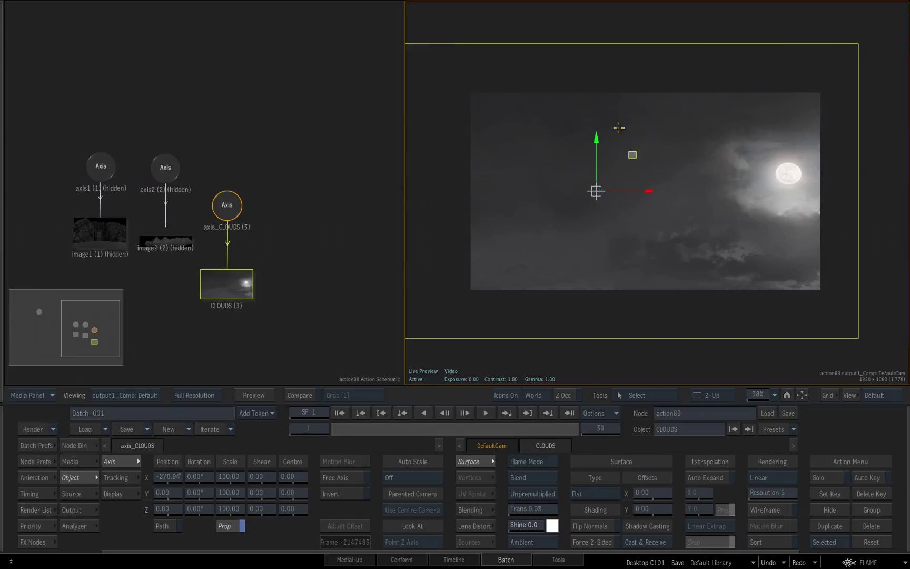
left_click_drag(595, 130, 644, 211)
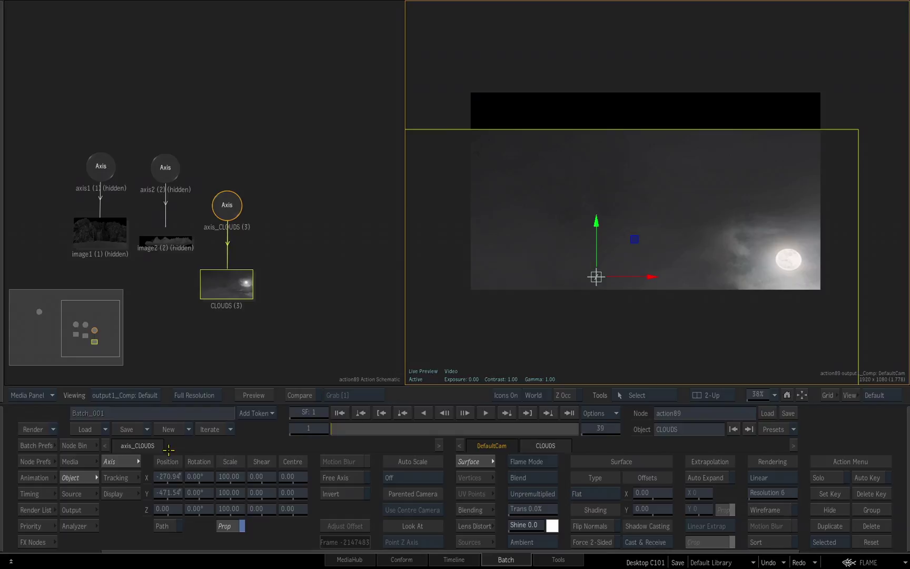
left_click_drag(164, 456, 231, 482)
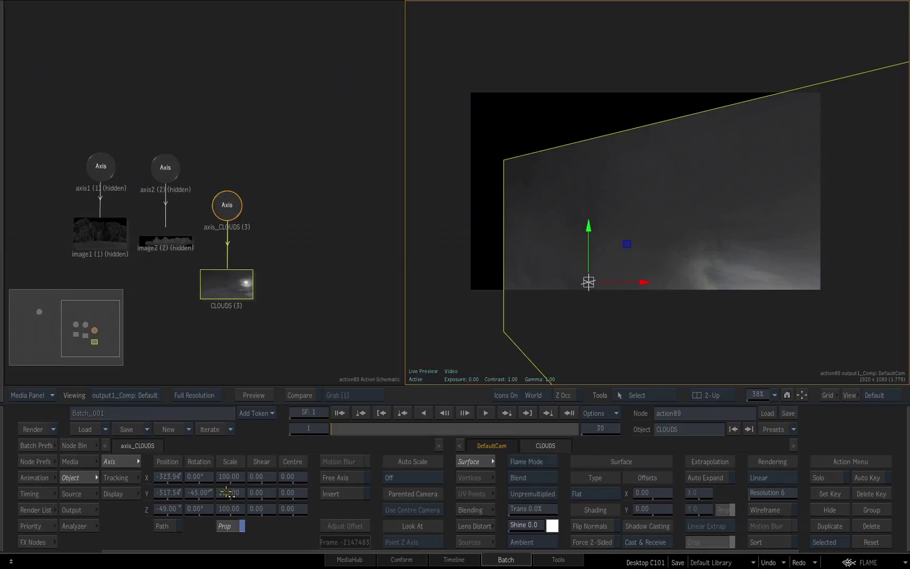
- Reset axis_CLOUDS Rotation Y and Position X, Y, Z to zero
left_click(199, 492, "ctrl")
left_click(168, 476, "ctrl")
left_click(168, 492, "ctrl")
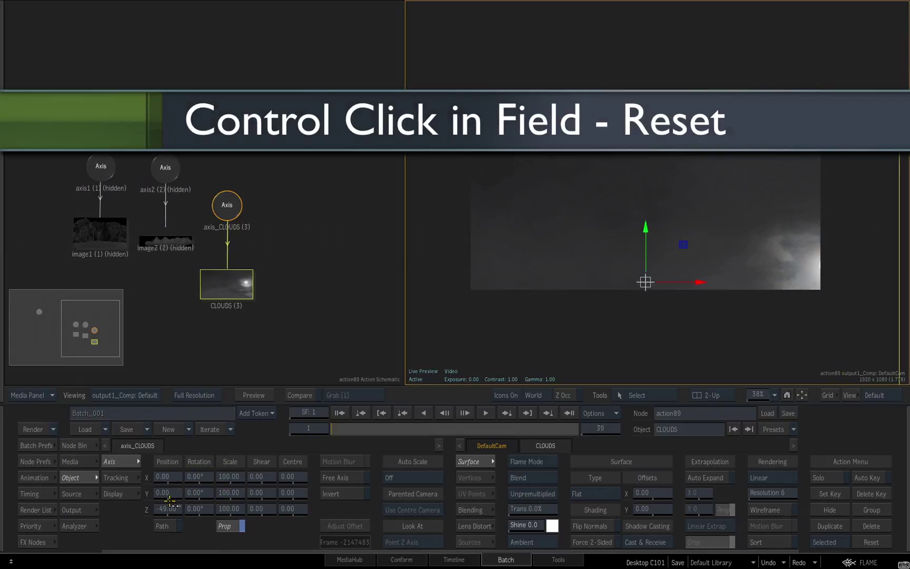
left_click(168, 508, "ctrl")
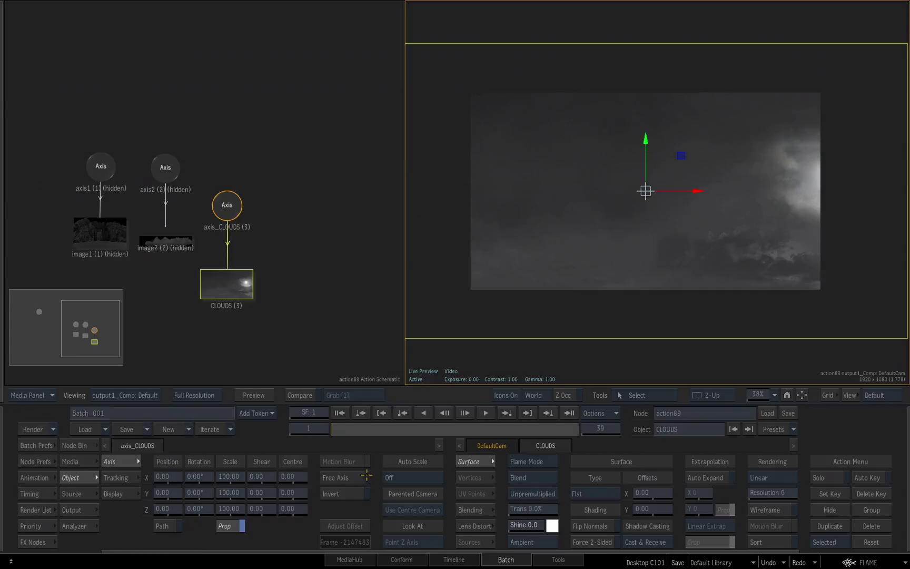
left_click(661, 395)
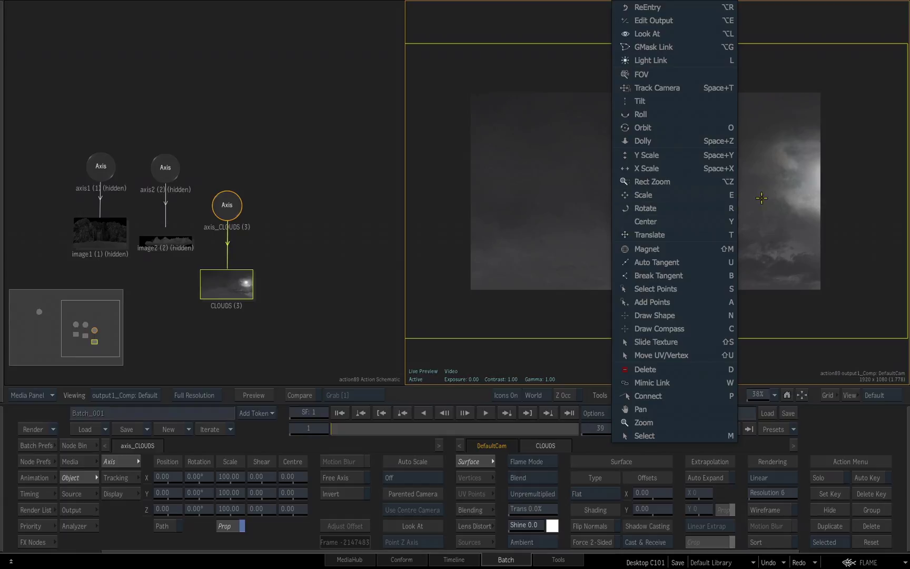
left_click(846, 198)
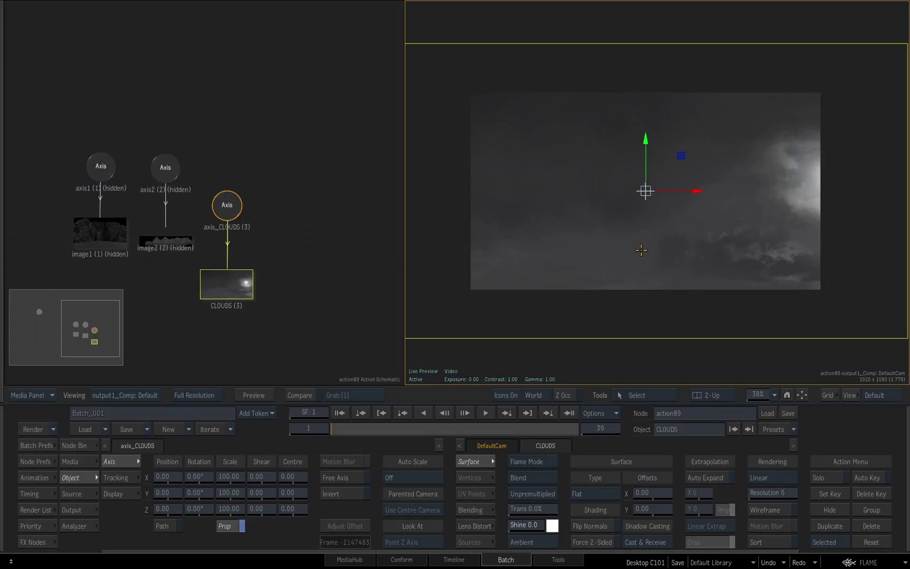
- Slide the clouds layer along X to about 135.47, -41.68 and tilt it in perspective
key("t")
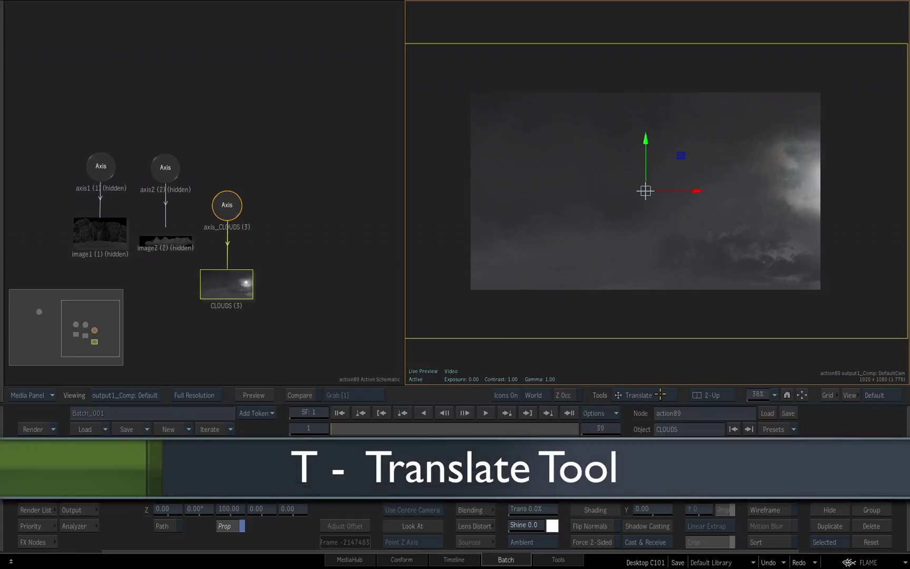
left_click_drag(687, 191, 658, 153)
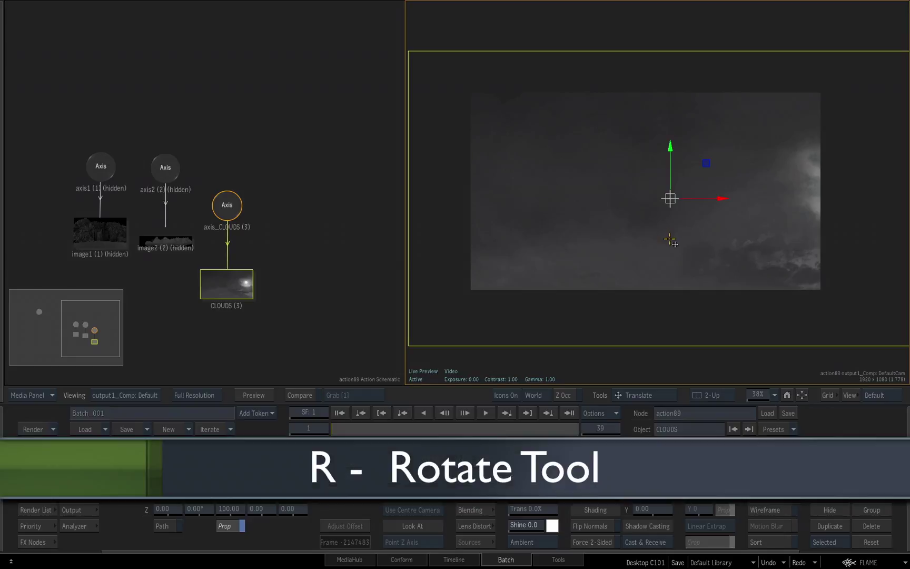
key("r")
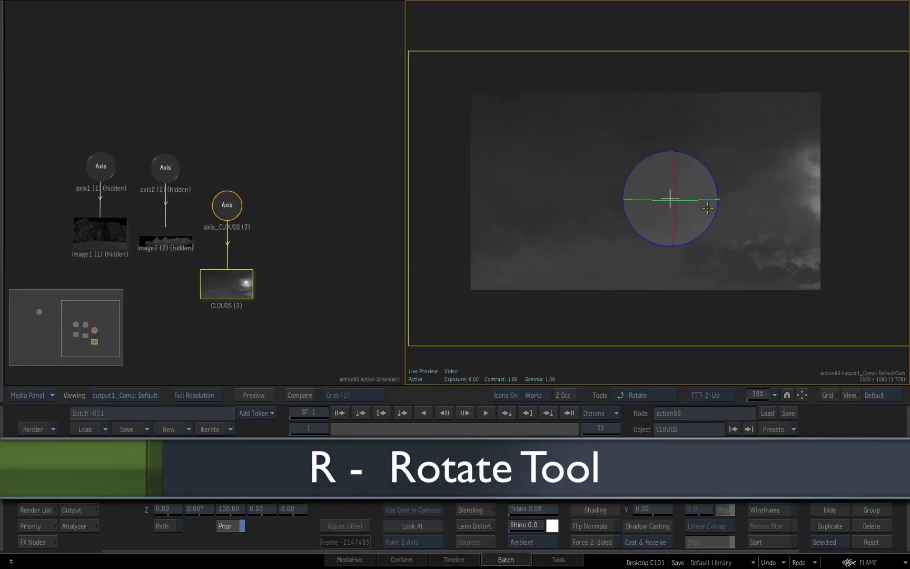
left_click_drag(704, 201, 663, 174)
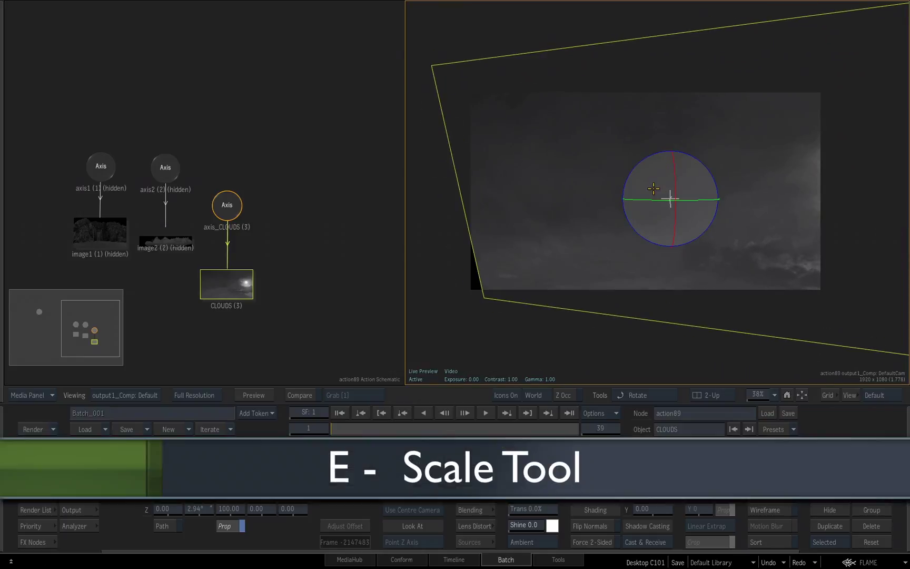
- Scale the clouds layer to about 120.73 by 145.43 and shift it left to X -151.10
key("e")
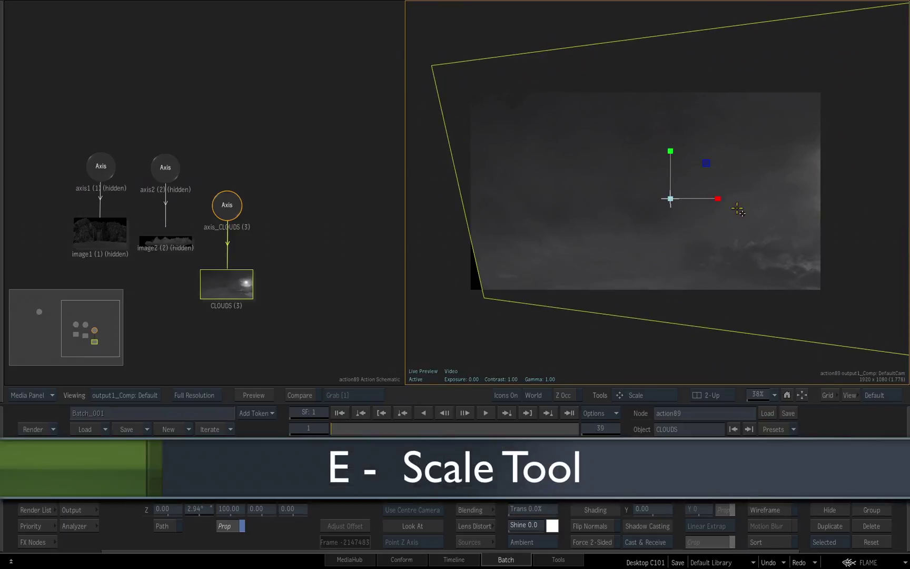
mouse_move(717, 200)
left_mouse_down()
mouse_move(747, 198)
mouse_move(714, 199)
left_mouse_up()
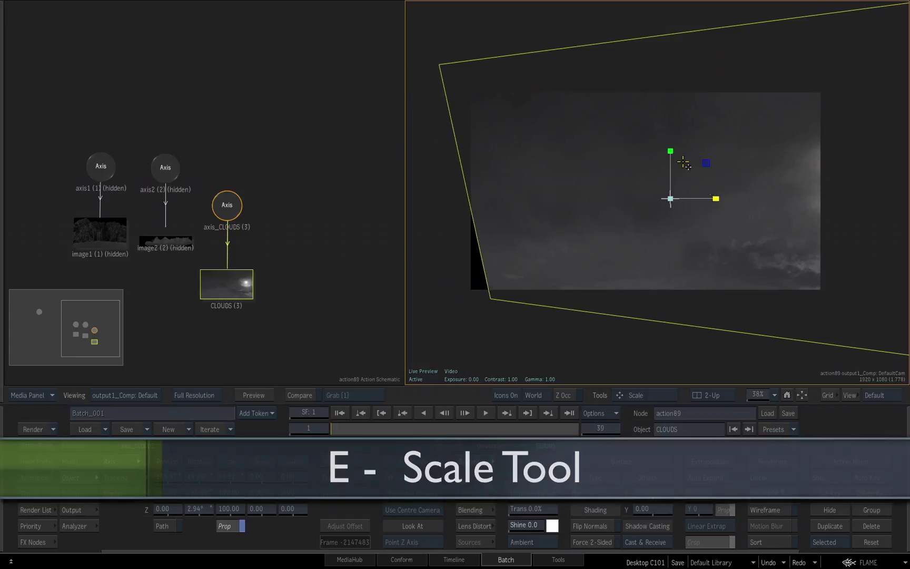
left_click_drag(670, 150, 705, 161)
key("e")
key("r")
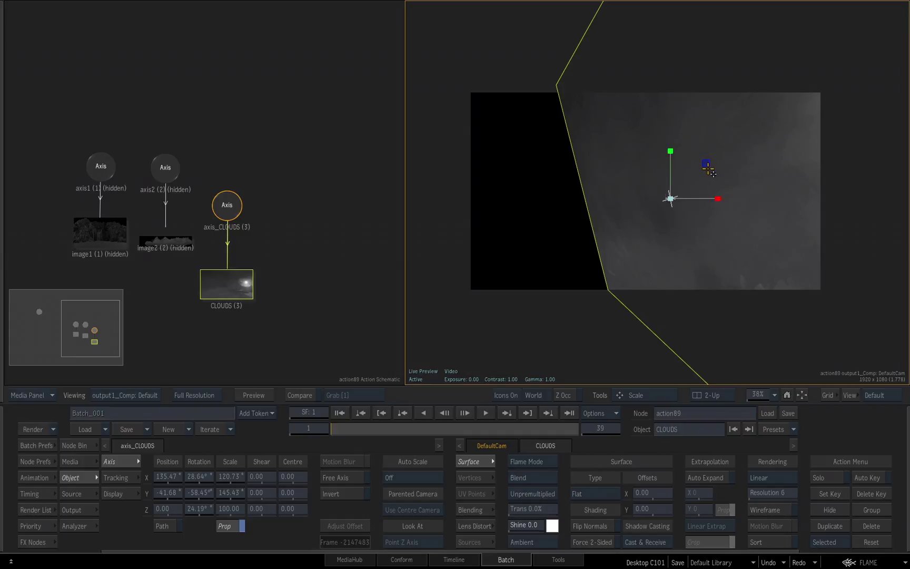
key("t")
mouse_move(670, 197)
left_mouse_down()
mouse_move(654, 207)
mouse_move(737, 199)
mouse_move(670, 203)
left_mouse_up()
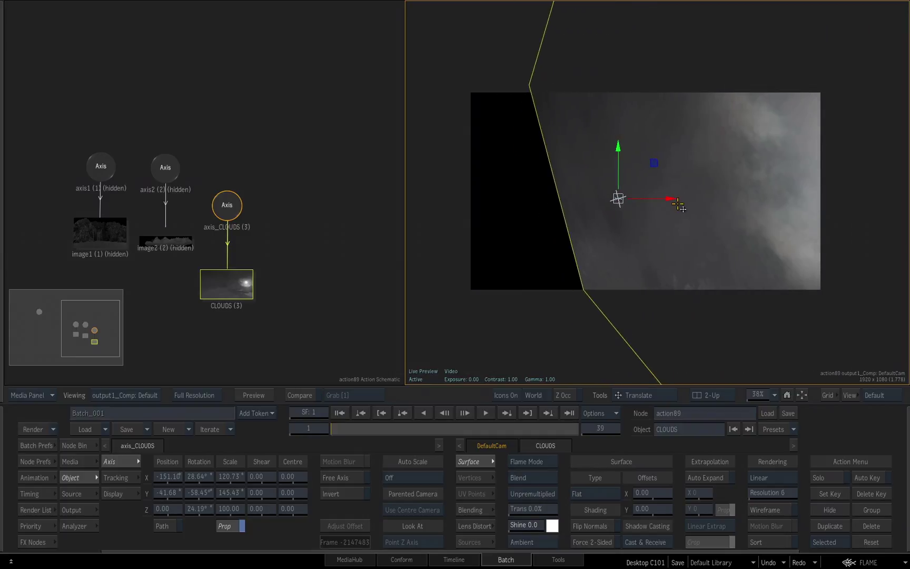
- Set gizmo orientation to Object and rotate the clouds to about 28.45°, -34.82°, 22.26°
left_click(533, 392)
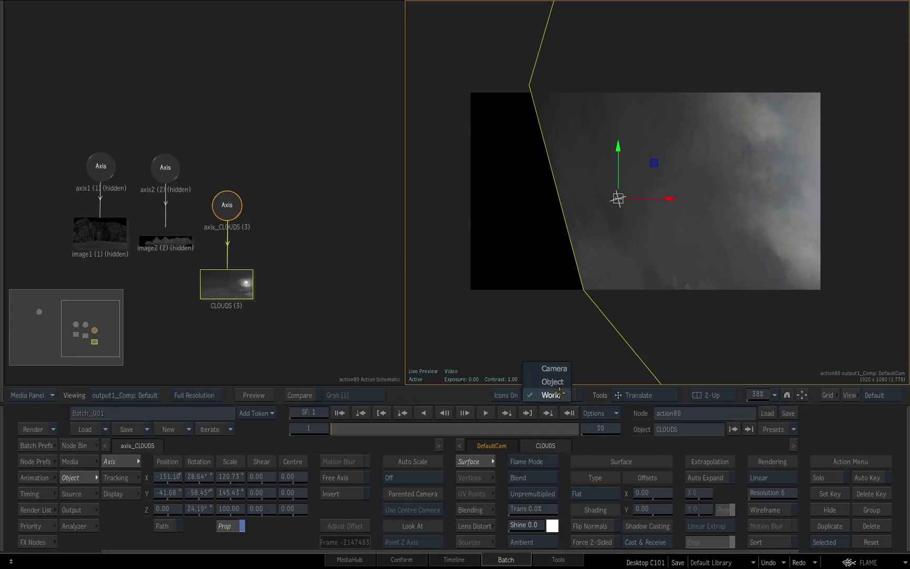
left_click(558, 381)
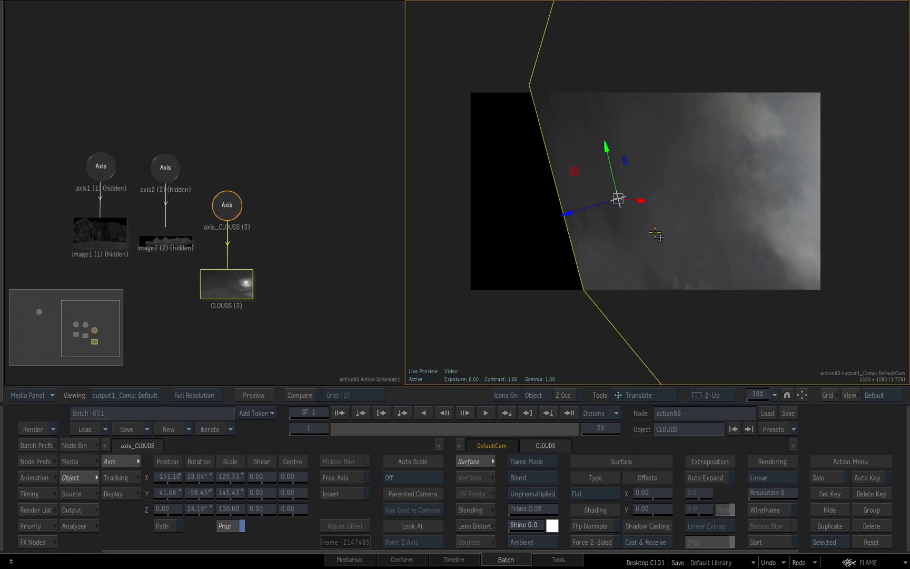
key("e")
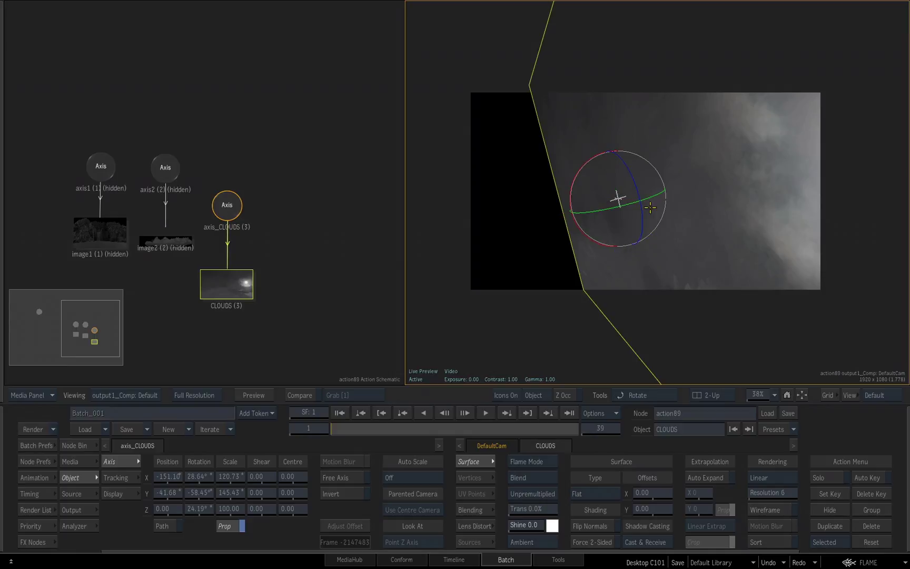
left_click_drag(615, 207, 634, 178)
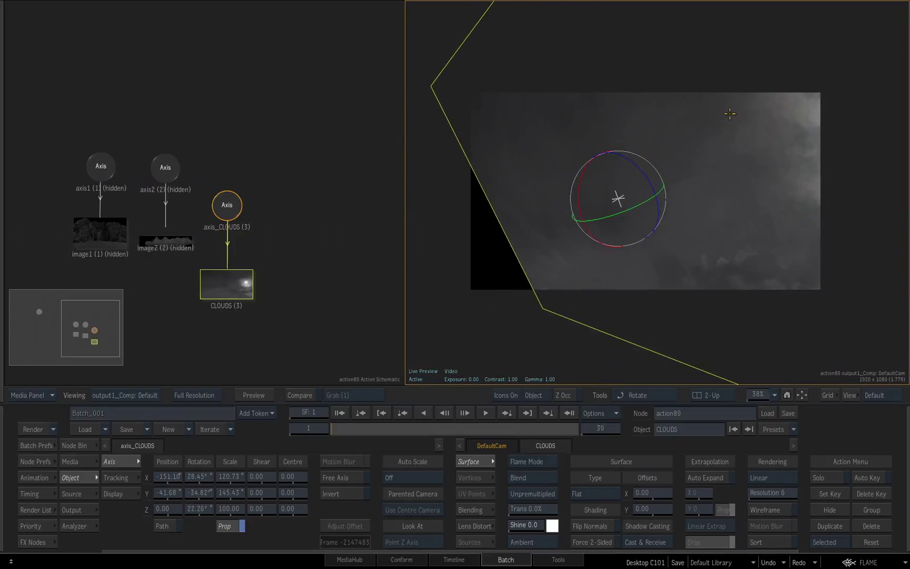
- Switch gizmo orientation to Camera and rotate the clouds layer relative to the camera
left_click(533, 395)
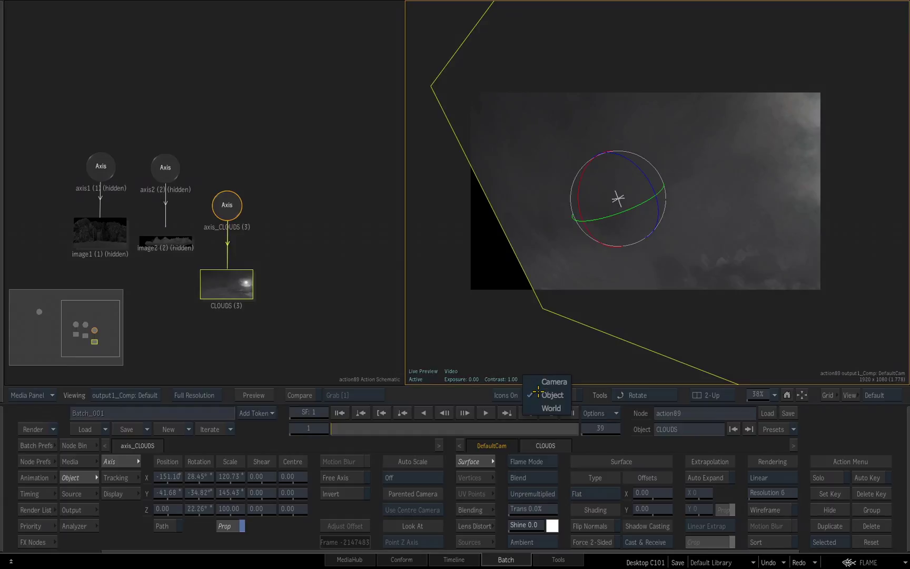
left_click(550, 382)
left_click_drag(617, 197, 668, 246)
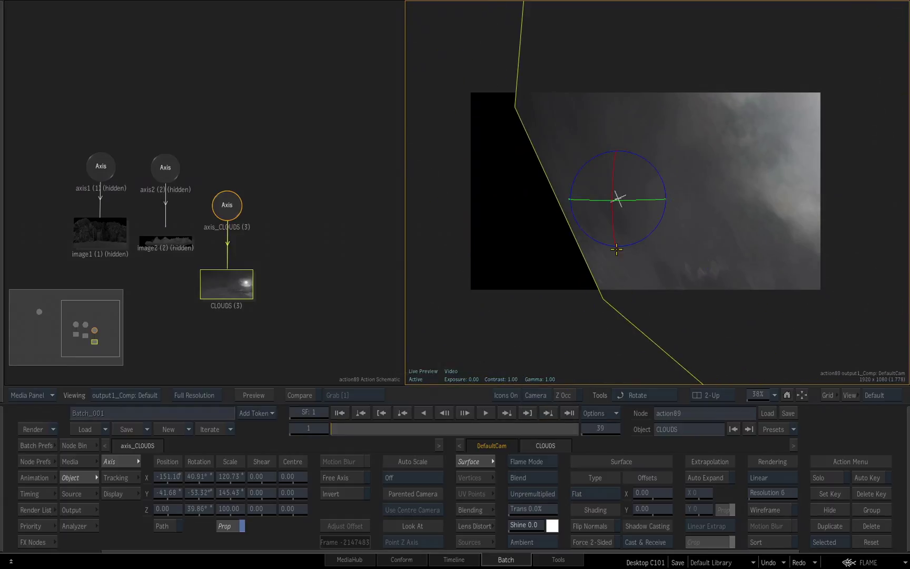
- Set orientation back to World and reset all axis_CLOUDS transforms to defaults
left_click(536, 395)
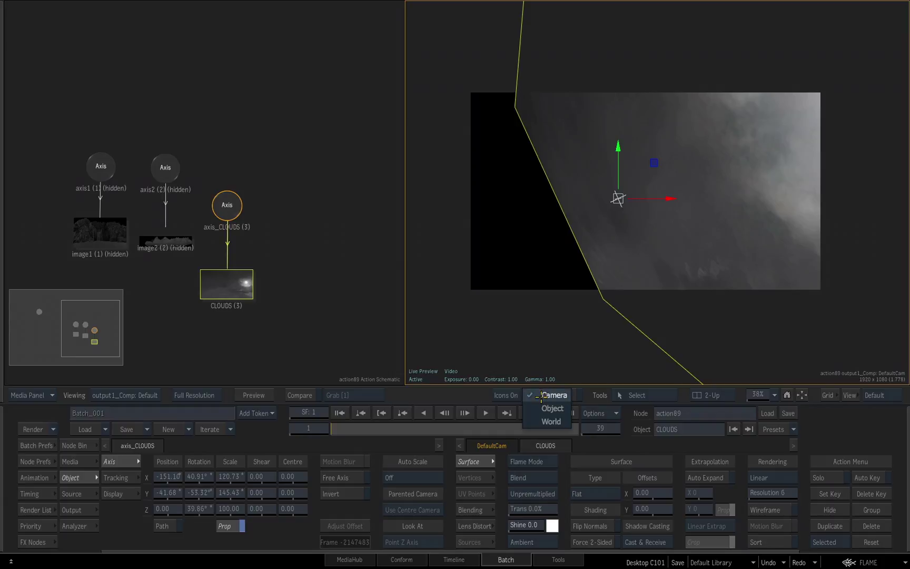
left_click(548, 423)
left_click(224, 211)
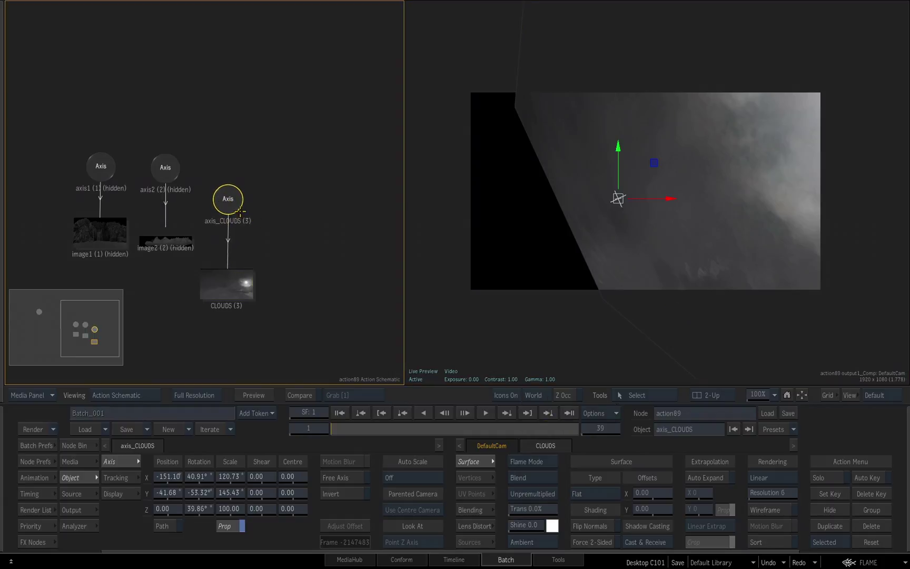
left_click(879, 543)
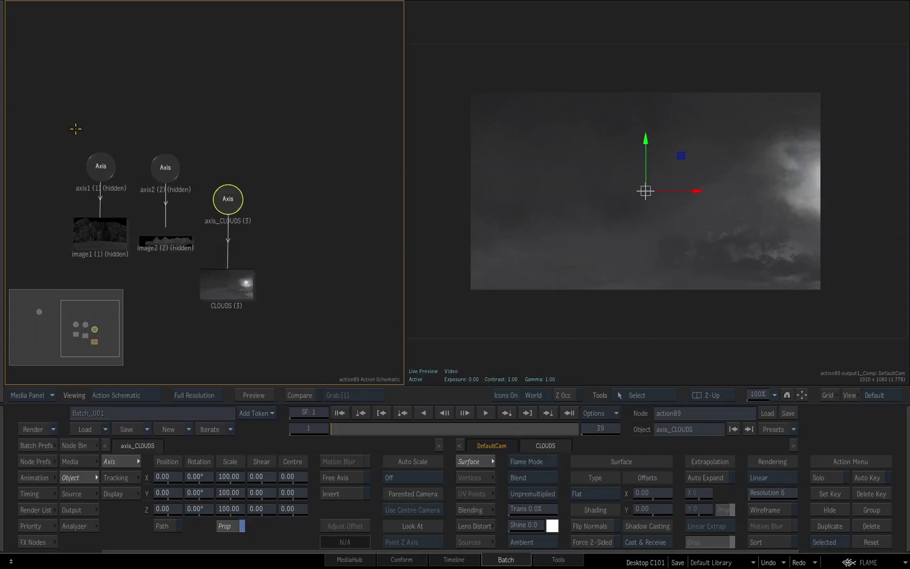
- Unhide axis1, axis2, image1 and image2 so the rock and mountain layers reappear
left_click_drag(81, 160, 201, 262)
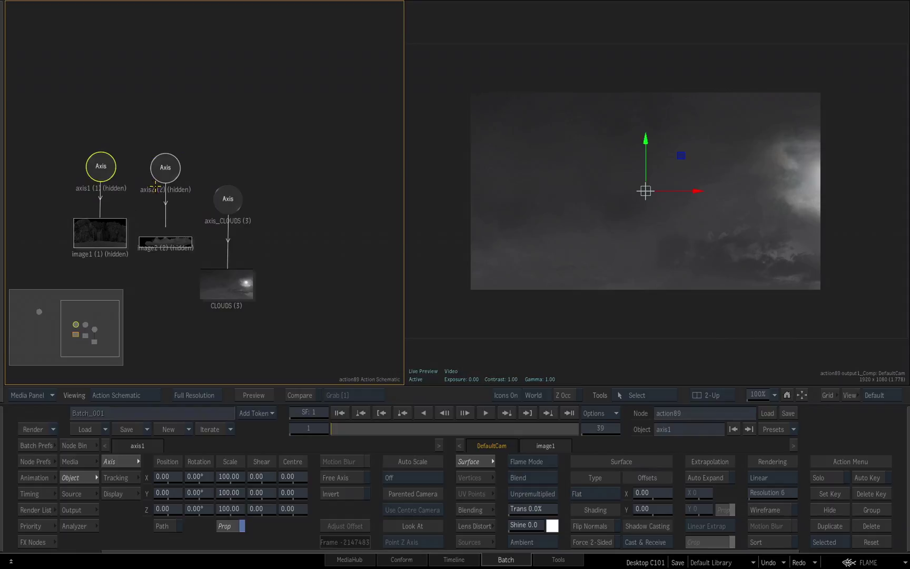
key("h")
left_click(242, 131)
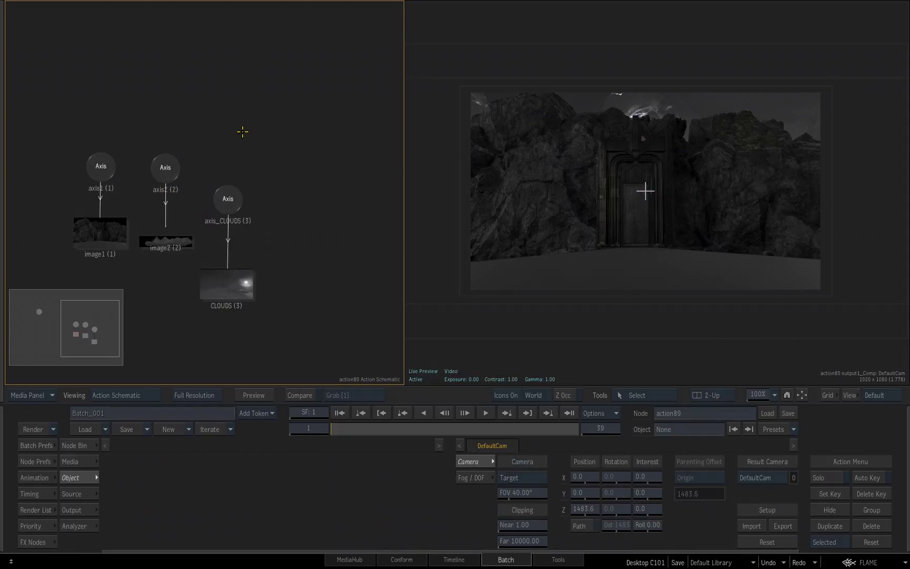
- Reposition axis1 and image1 higher in the Action schematic
left_click_drag(99, 165, 94, 118)
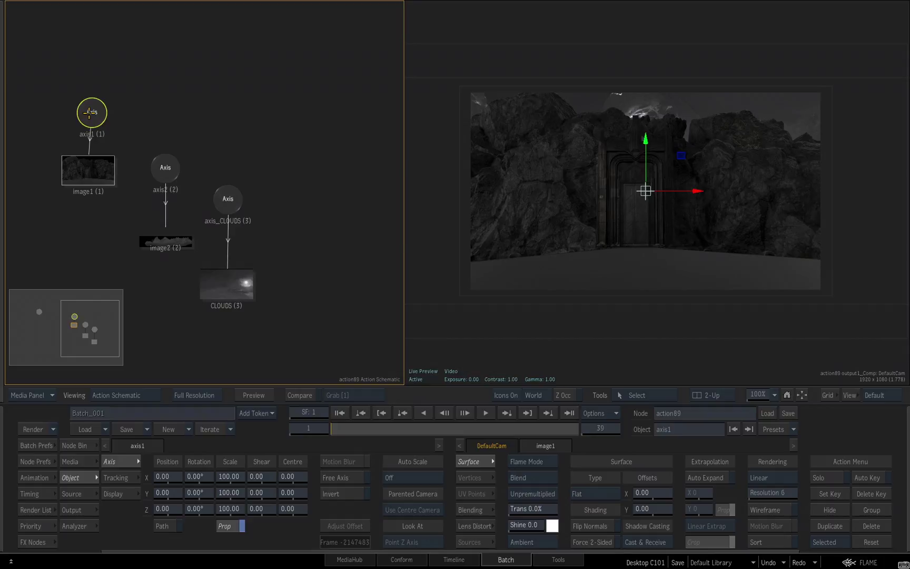
left_click_drag(90, 112, 282, 312)
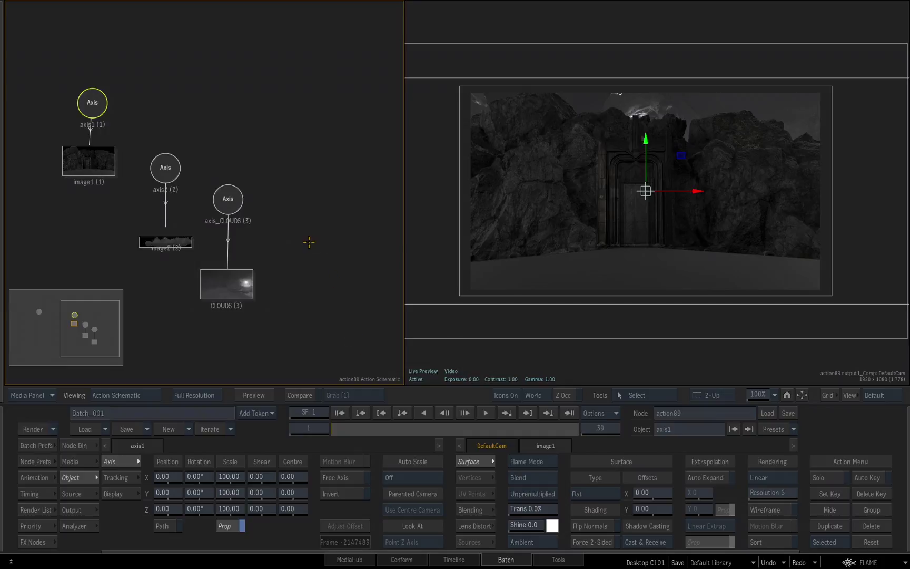
left_click(284, 149)
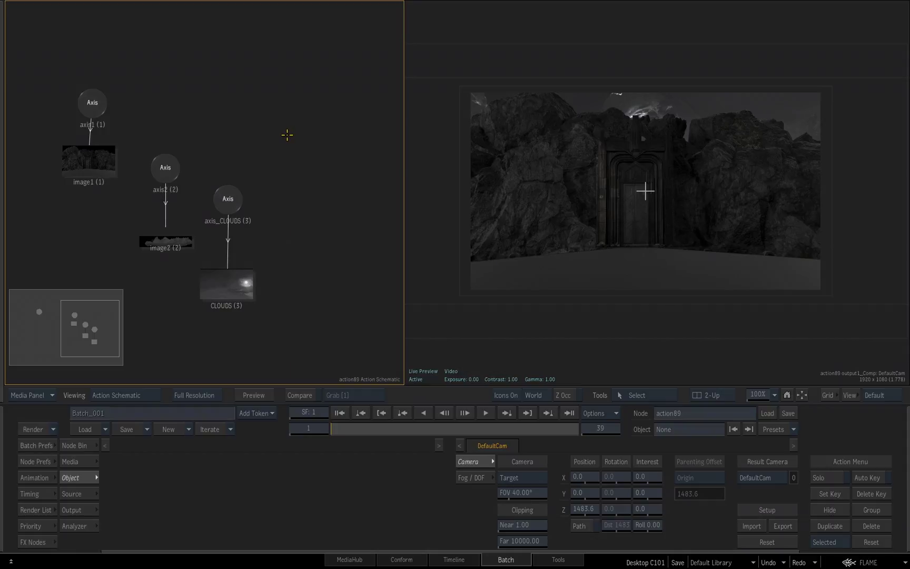
left_click(226, 196)
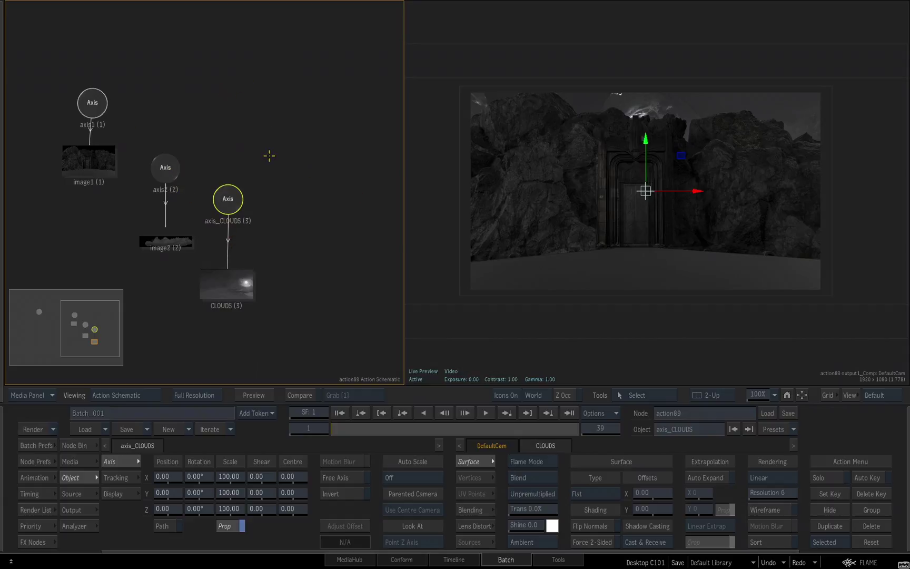
left_click(286, 135)
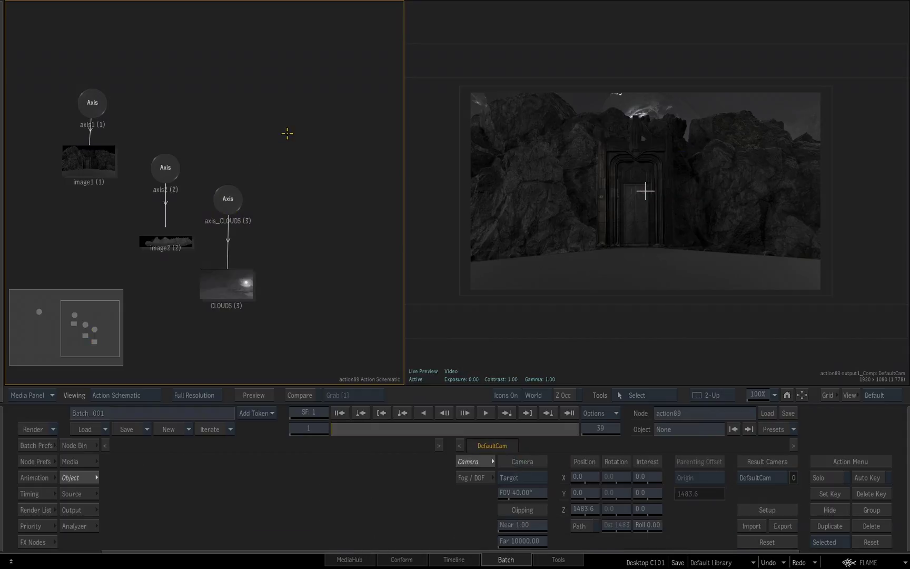